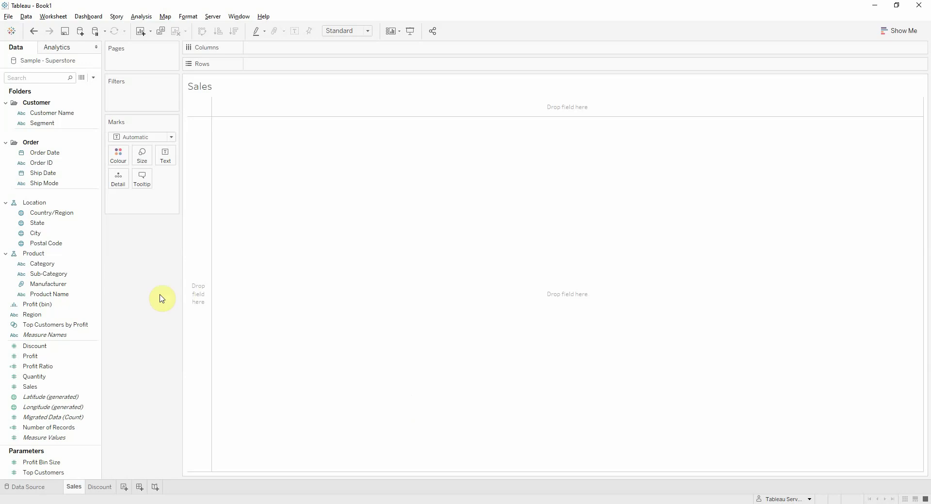
- Build a crosstab of Category > Sub-Category rows by Order Date years 2016–2019, showing SUM(Sales)
double_click(62, 265)
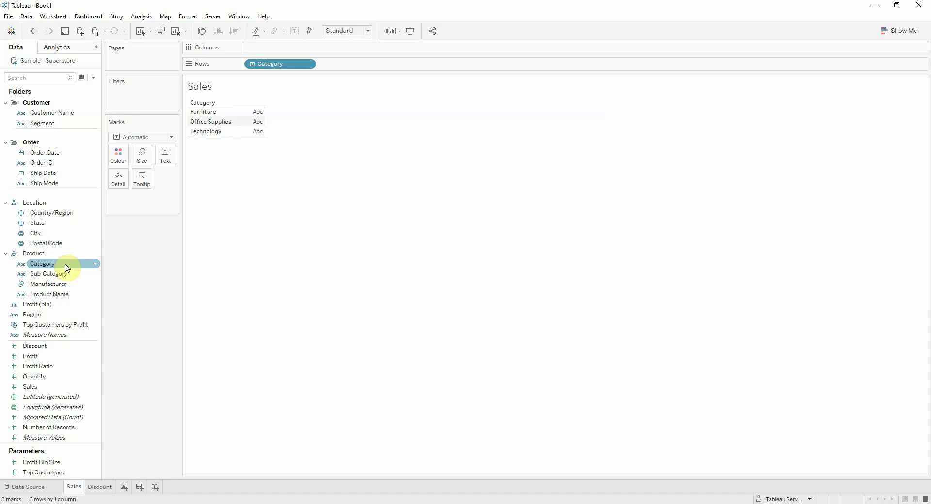
left_click(75, 274)
double_click(76, 274)
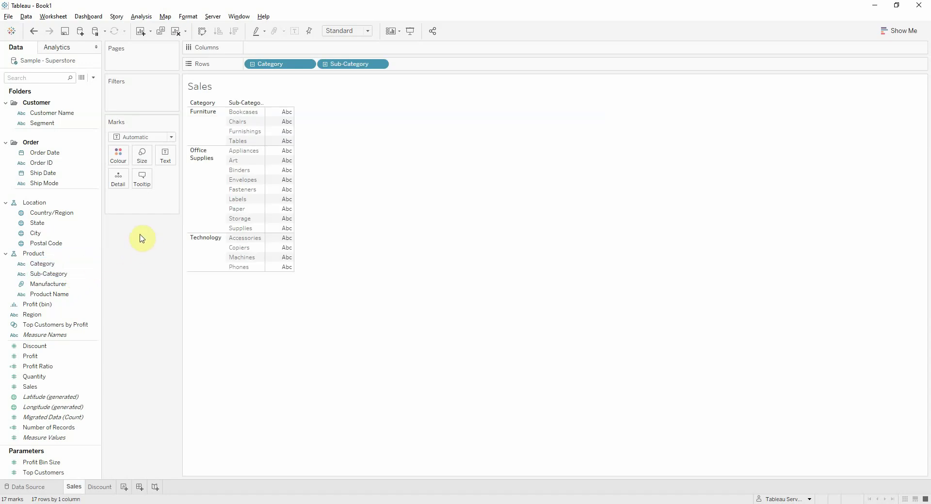
left_click(66, 154)
double_click(67, 155)
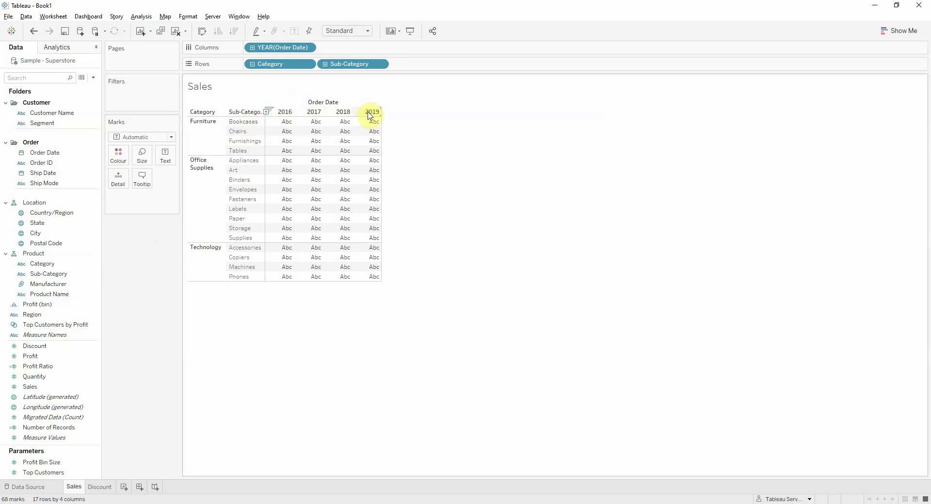
double_click(56, 388)
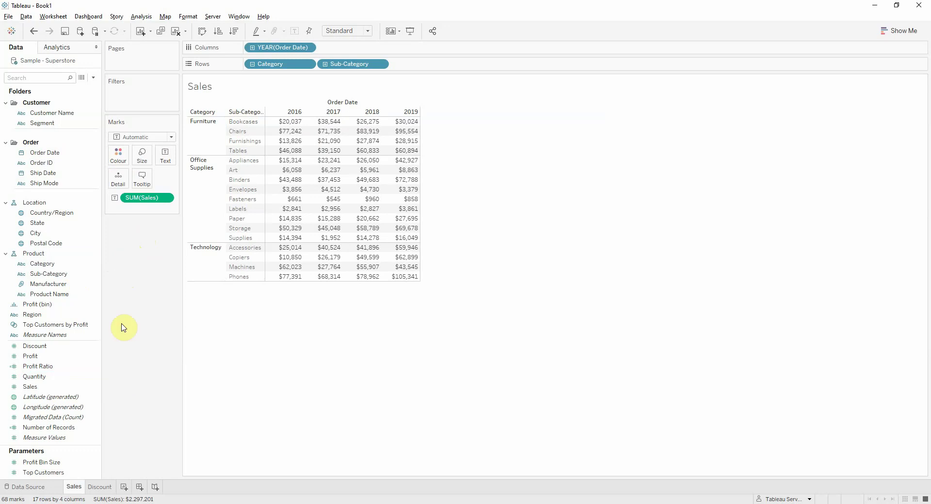
- Clear all totals, then drop Totals on Subtotals so each category gets a Total row
left_click(71, 50)
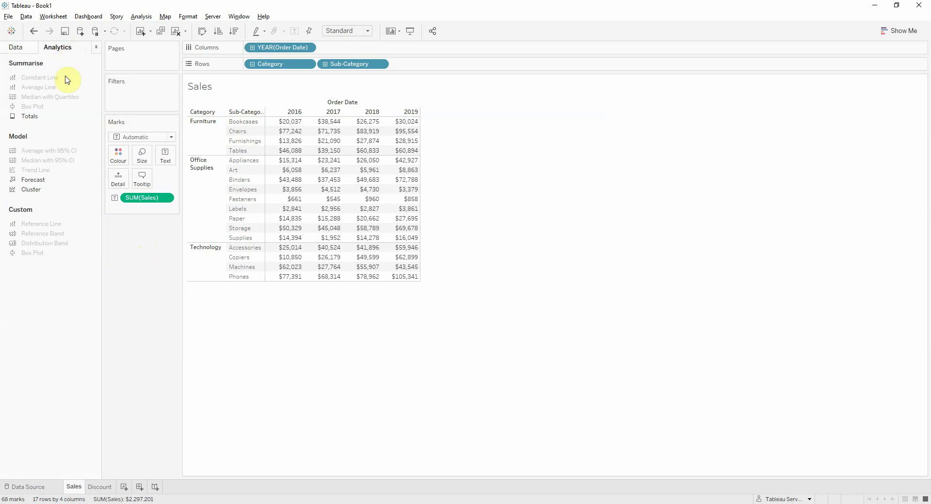
double_click(52, 119)
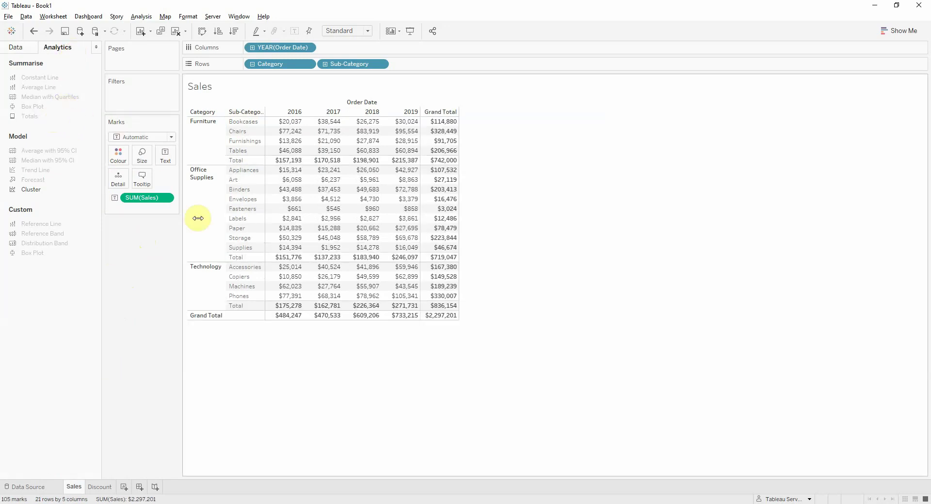
left_click(245, 258)
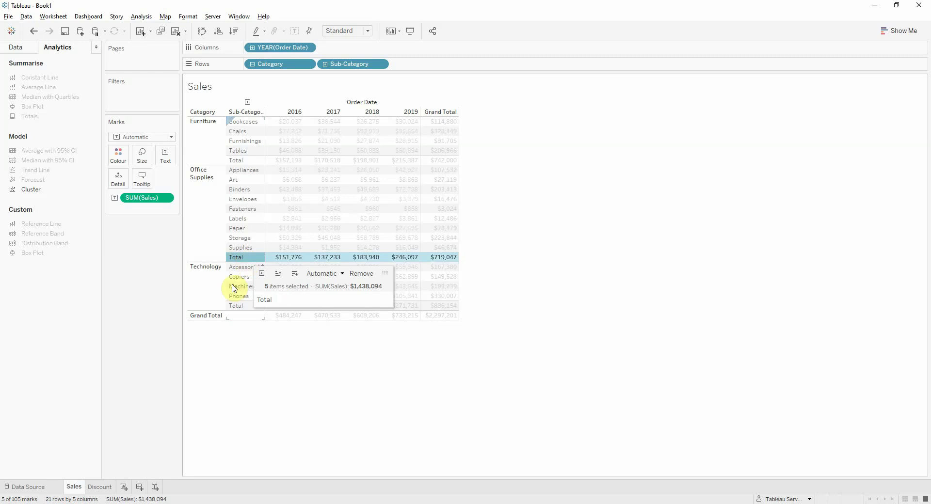
left_click(211, 318)
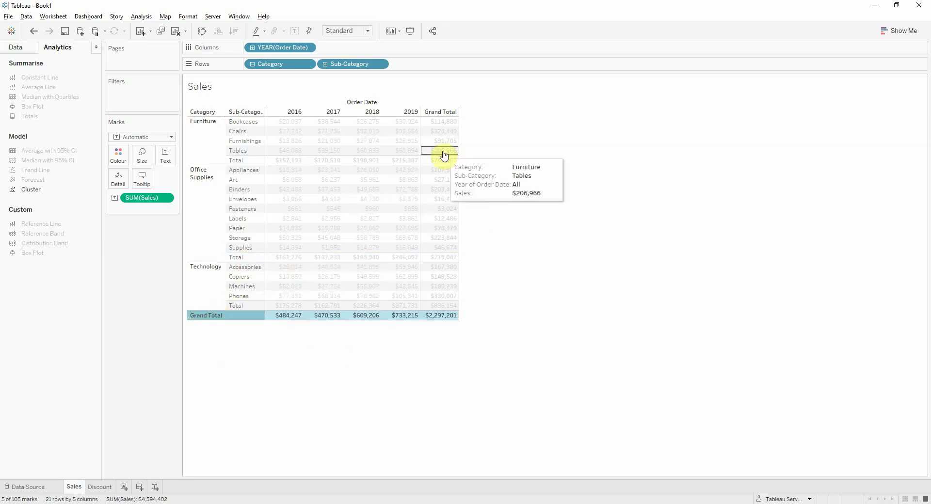
left_click(437, 112)
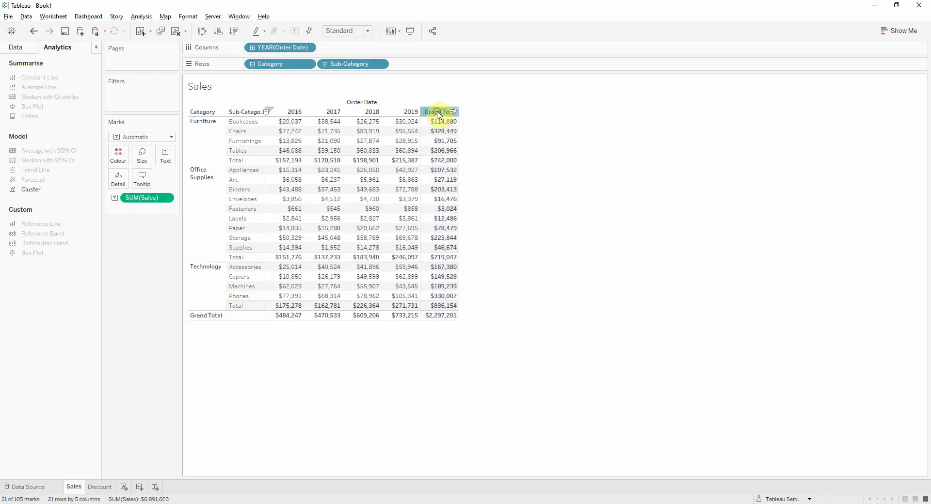
left_click_drag(438, 113, 110, 368)
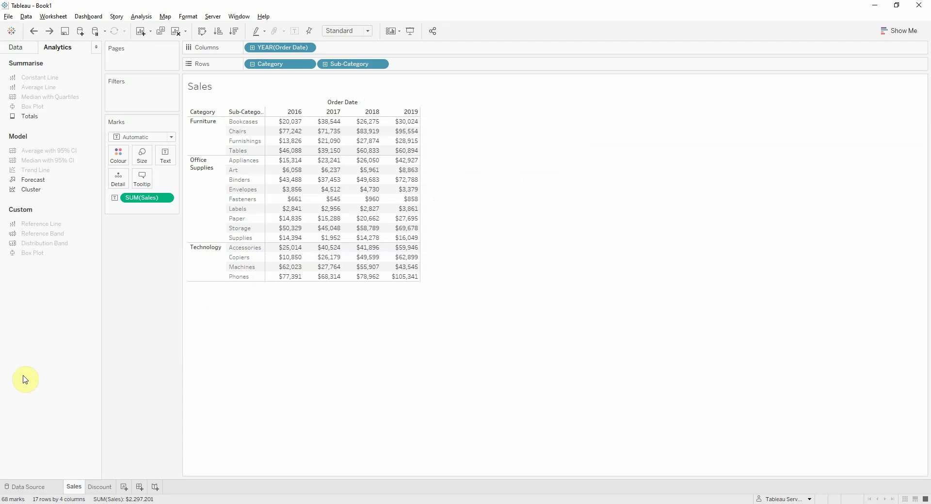
left_click_drag(51, 116, 281, 127)
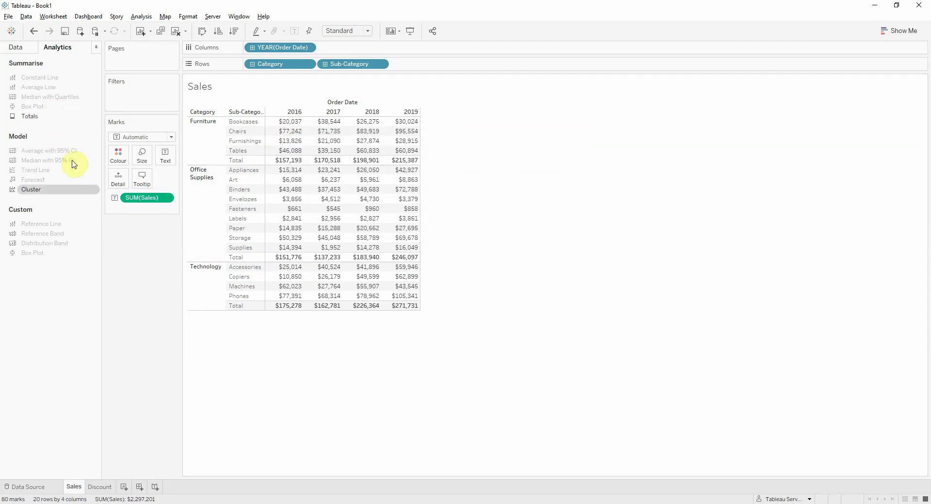
- Add Product Name to Rows under Sub-Category, including all members
left_click(17, 51)
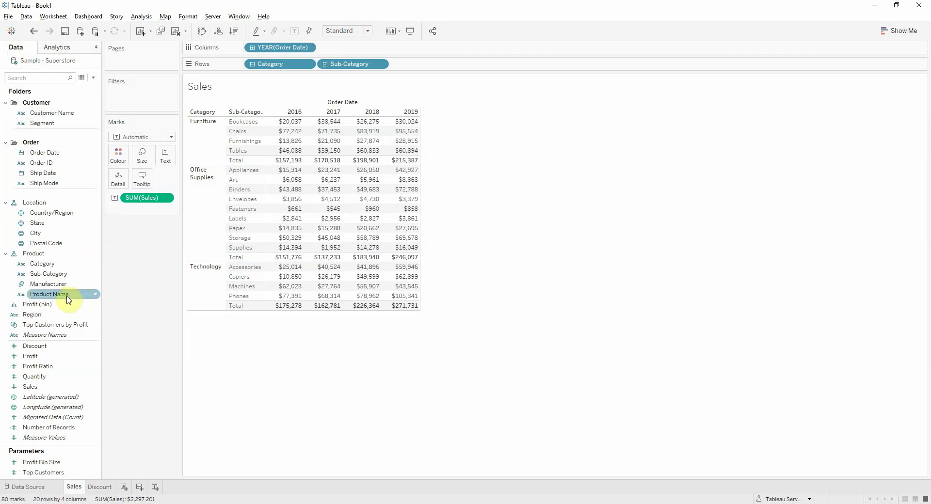
left_click_drag(53, 295, 436, 64)
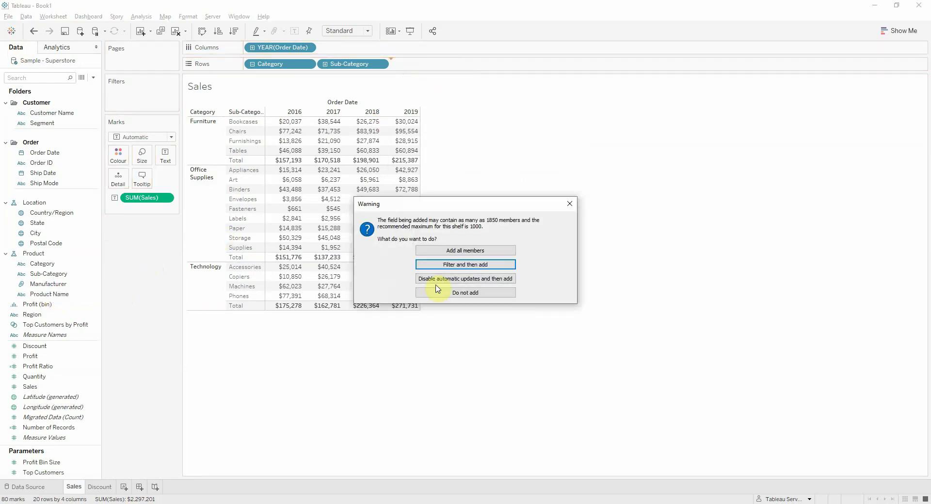
left_click(466, 251)
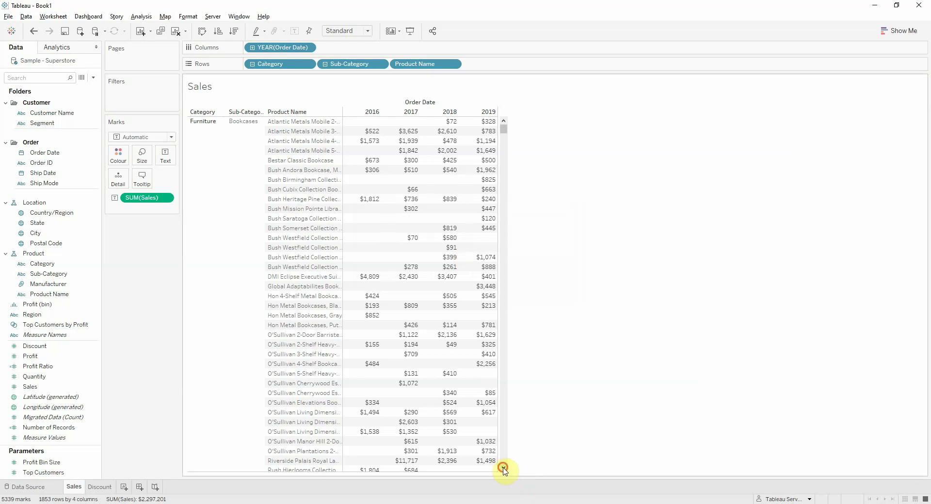
left_click_drag(504, 468, 503, 469)
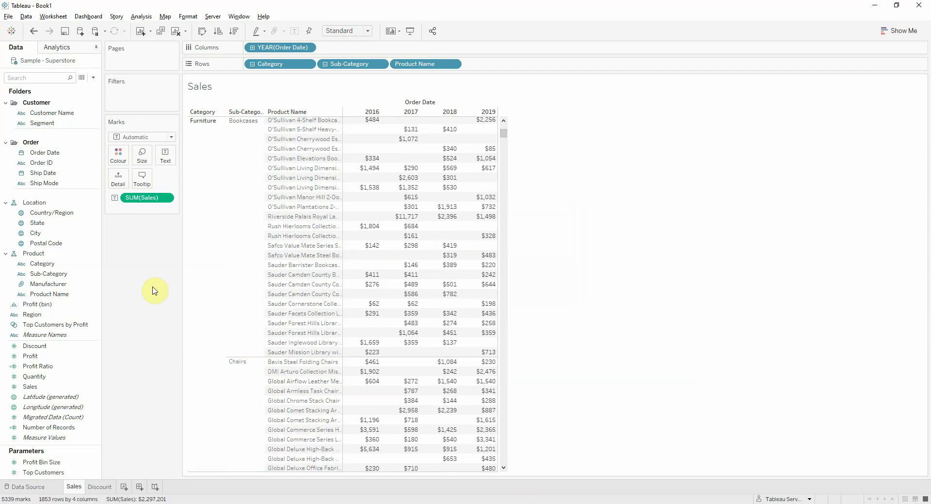
- Drop Totals on Subtotals to give each sub-category a Total row, e.g. Bookcases $20,037
left_click(66, 51)
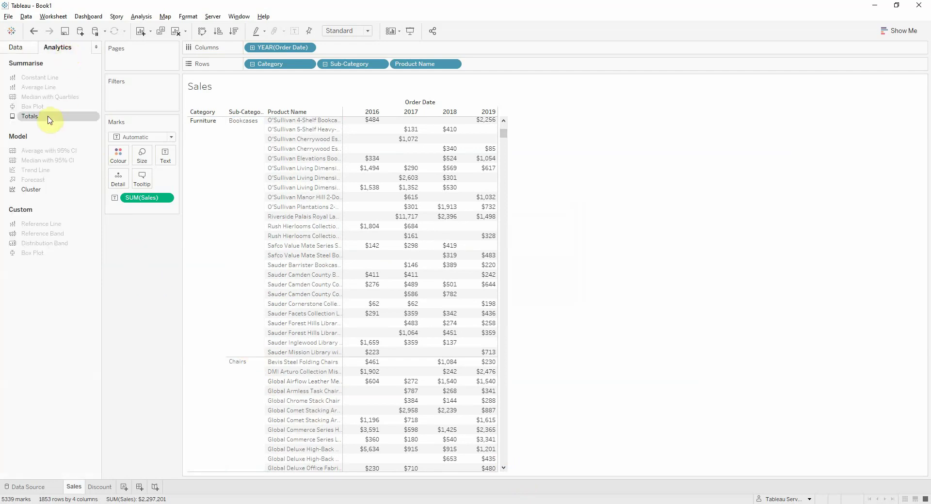
left_click_drag(49, 120, 282, 121)
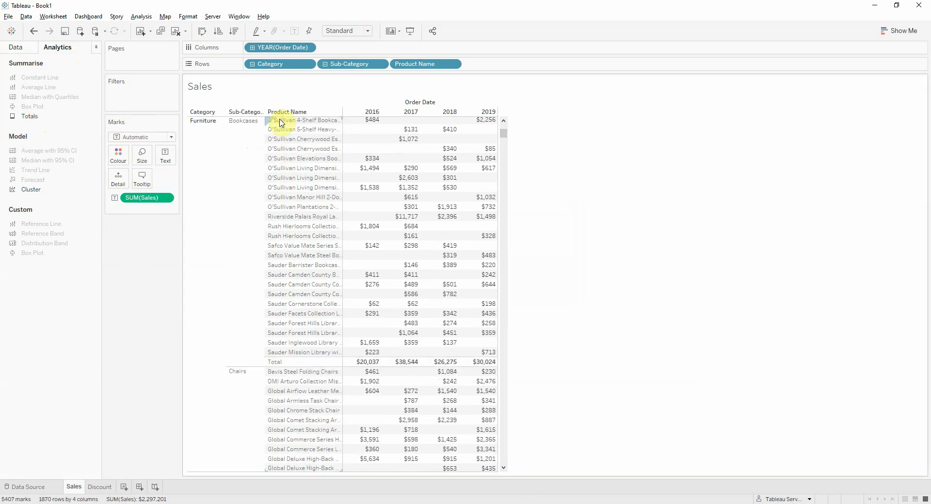
left_click(297, 364)
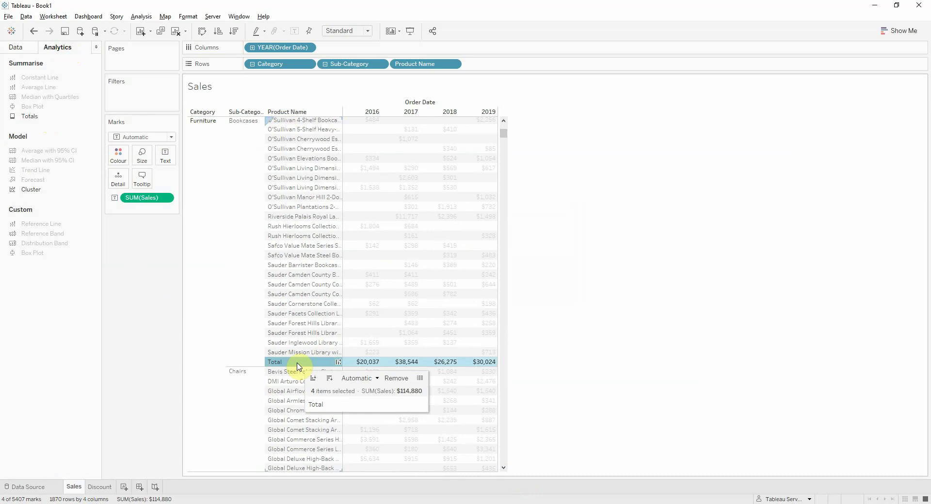
left_click(297, 367)
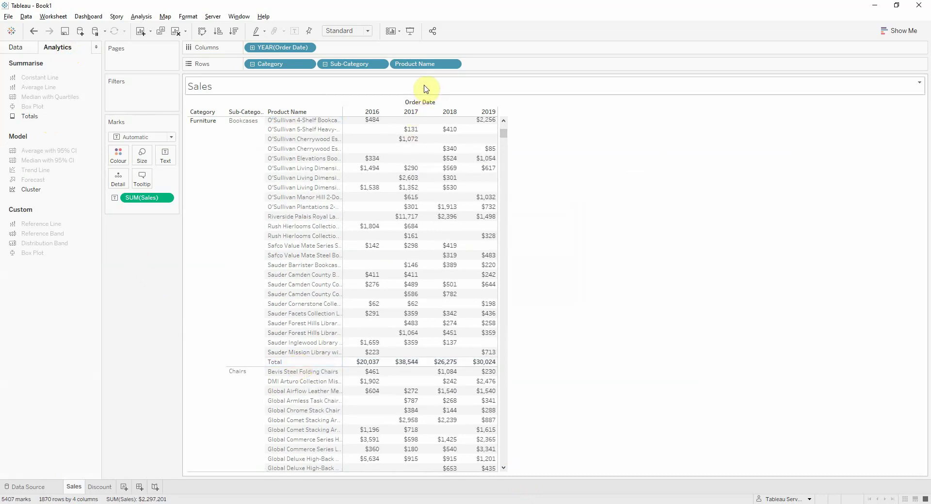
- Remove Product Name from Rows and add row and column Grand Totals totalling $2,297,201
left_click_drag(417, 69, 145, 281)
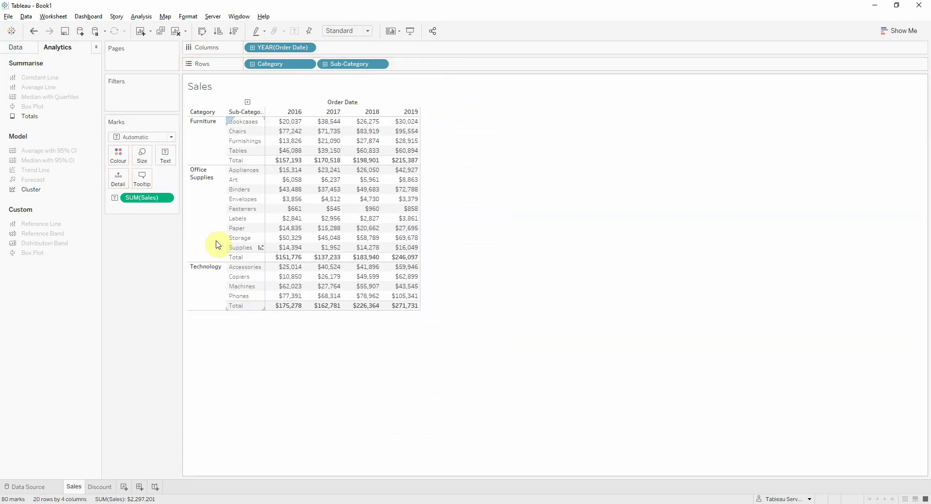
double_click(57, 119)
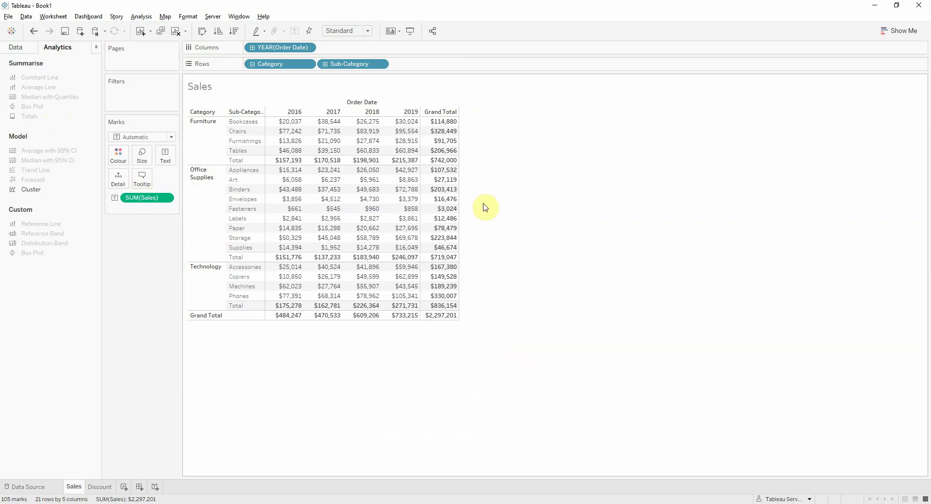
- Set the total aggregation to Average, making the Grand Total $33,782 and Furniture's total $46,375
left_click(437, 112)
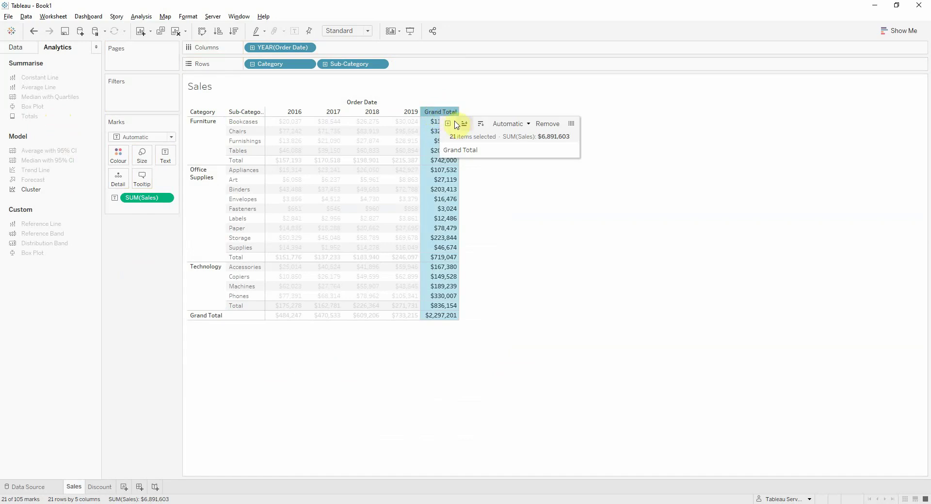
left_click(435, 114)
left_click(435, 115)
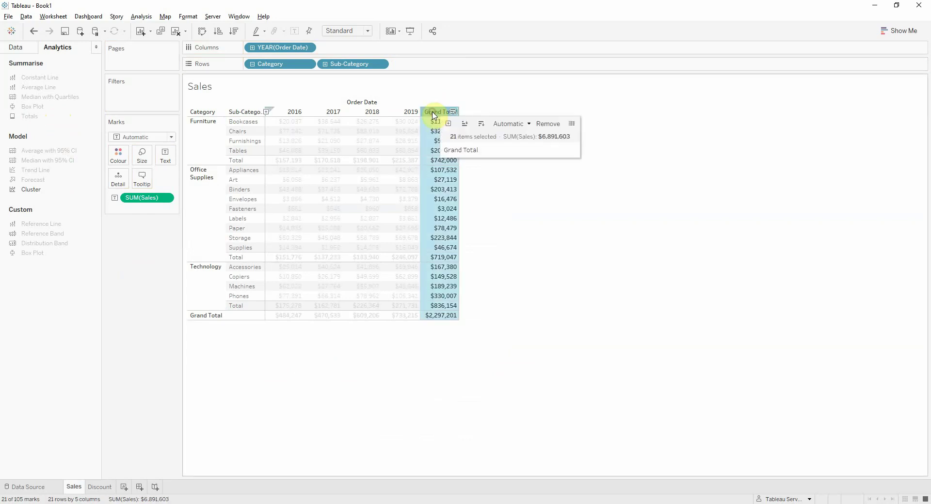
left_click(517, 127)
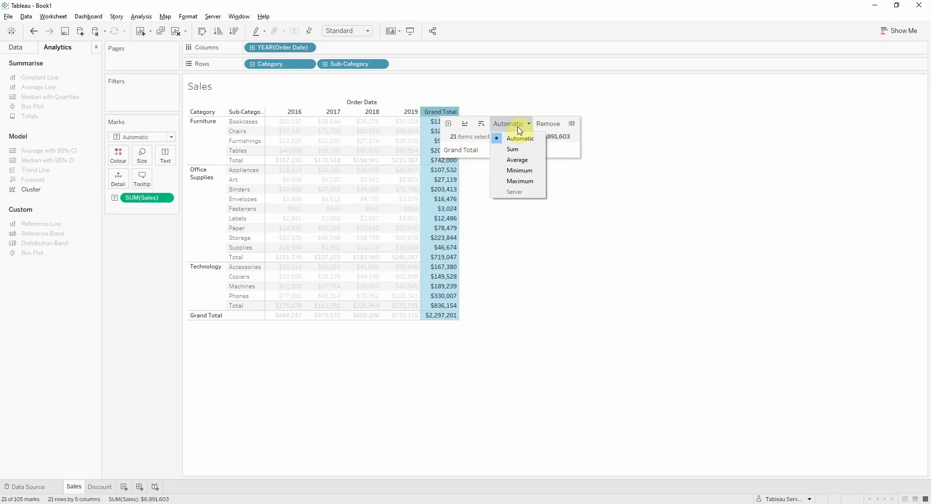
left_click(535, 163)
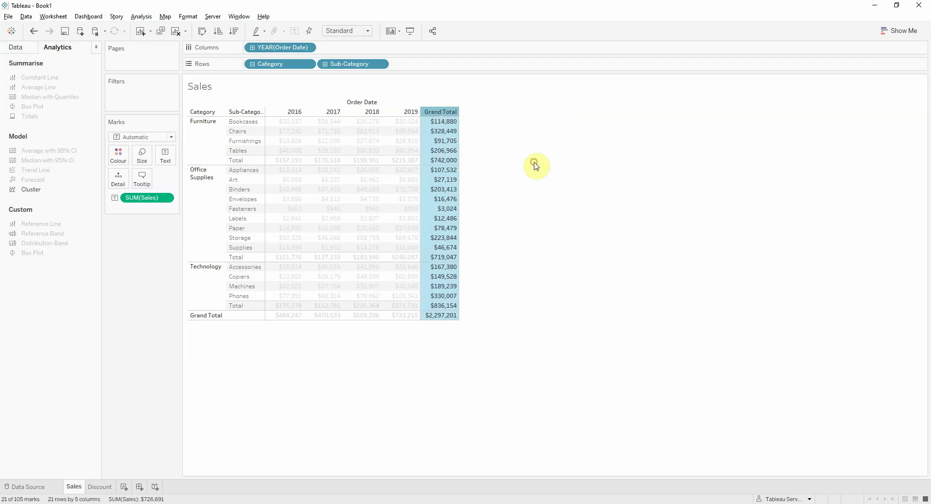
left_click(489, 186)
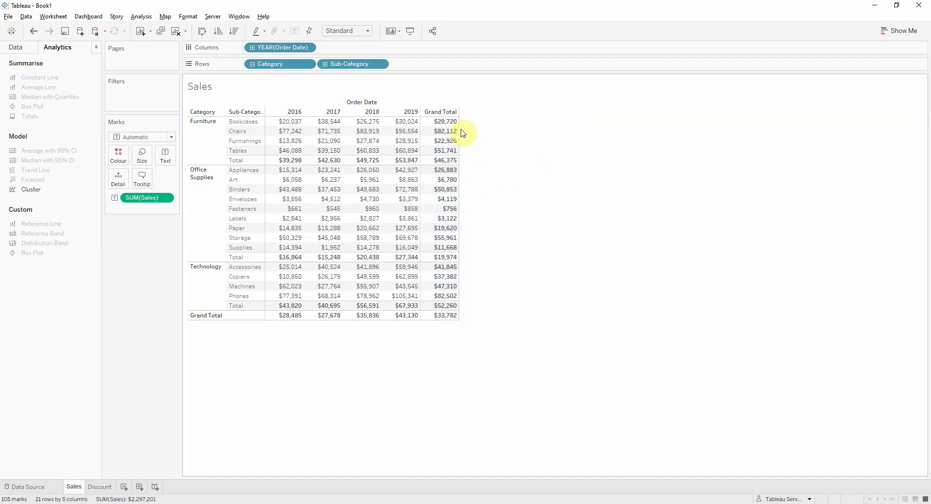
left_click(441, 122)
left_click(439, 160)
- Use Analysis > Totals > Remove All Subtotals to drop the category Total rows
left_click(142, 17)
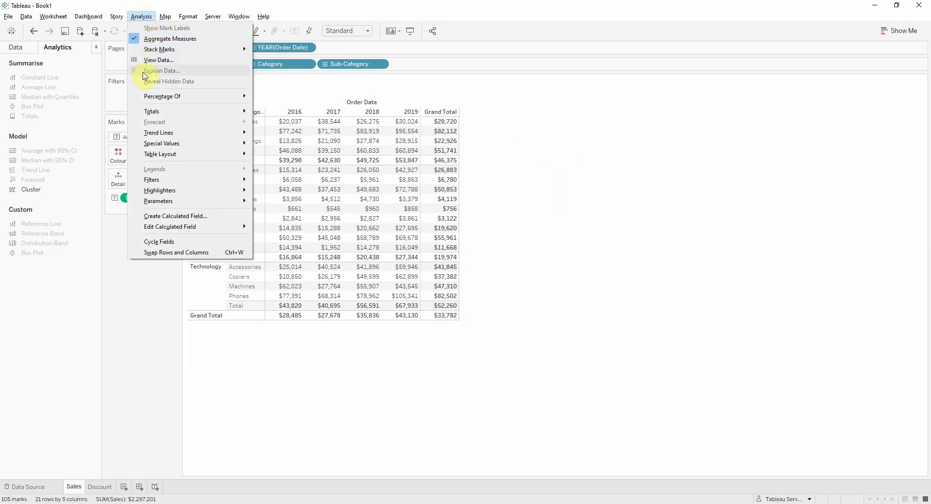
mouse_move(183, 112)
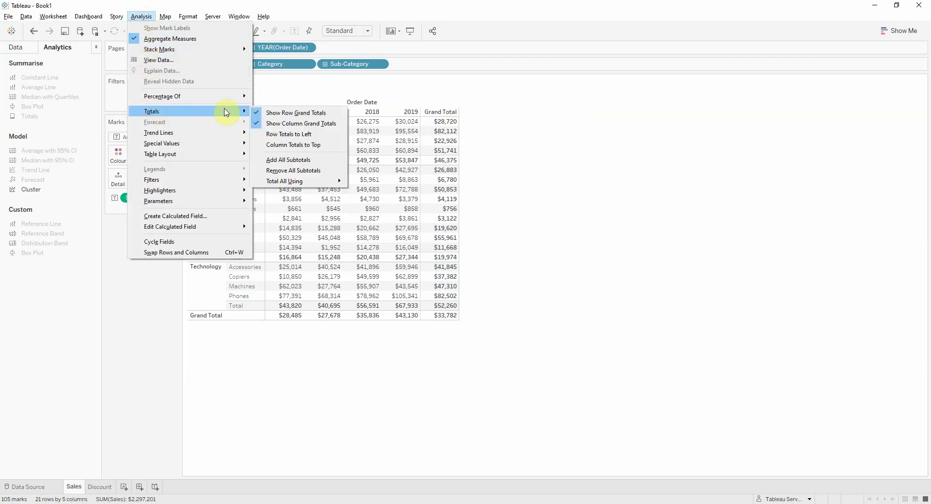
left_click(309, 171)
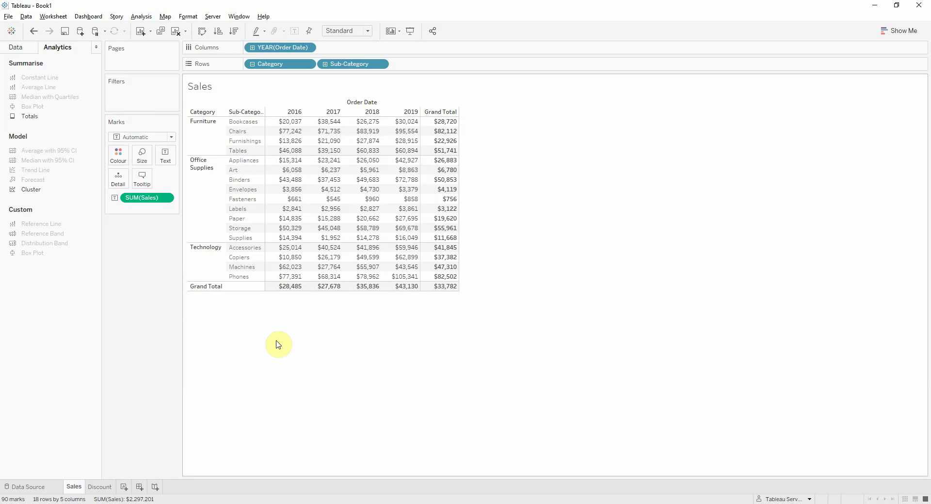
- On the Discount sheet, add category Total rows and Grand Totals to the AVG(Discount) crosstab (15.62%)
left_click(100, 487)
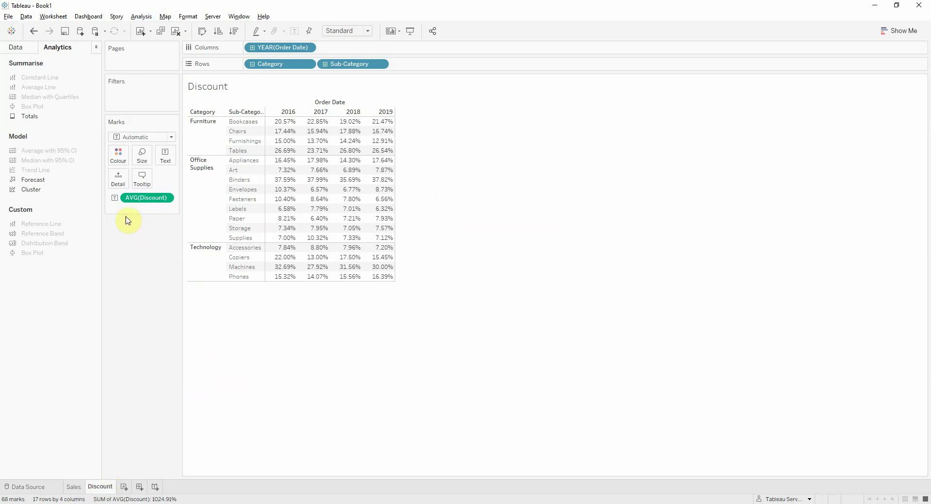
double_click(58, 119)
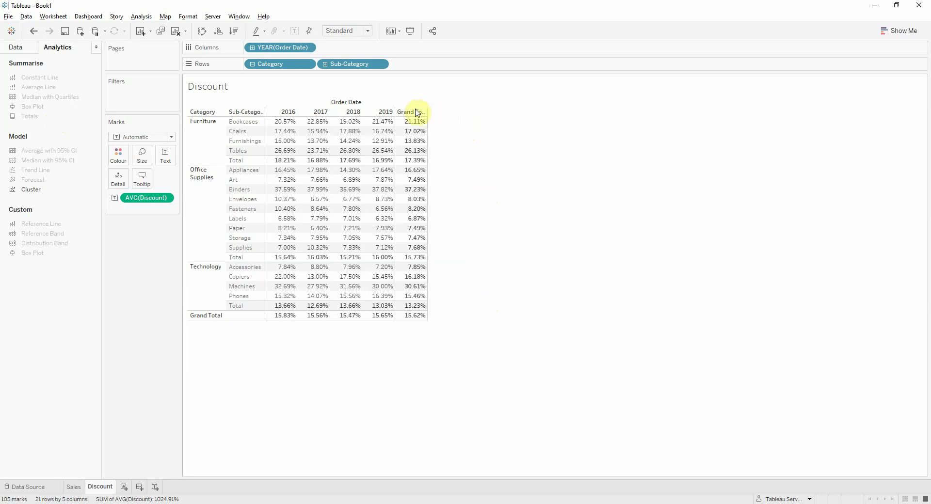
mouse_move(417, 124)
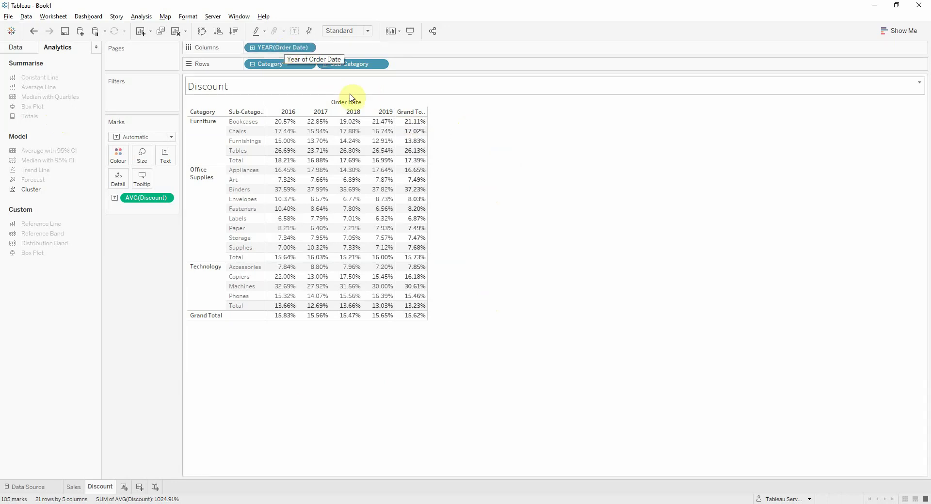
left_click_drag(290, 52, 151, 239)
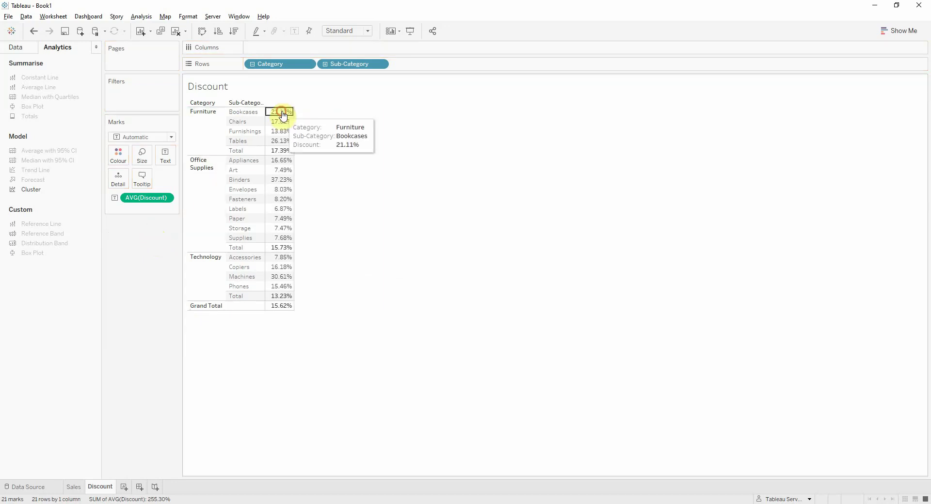
left_click(283, 115)
left_click(284, 115)
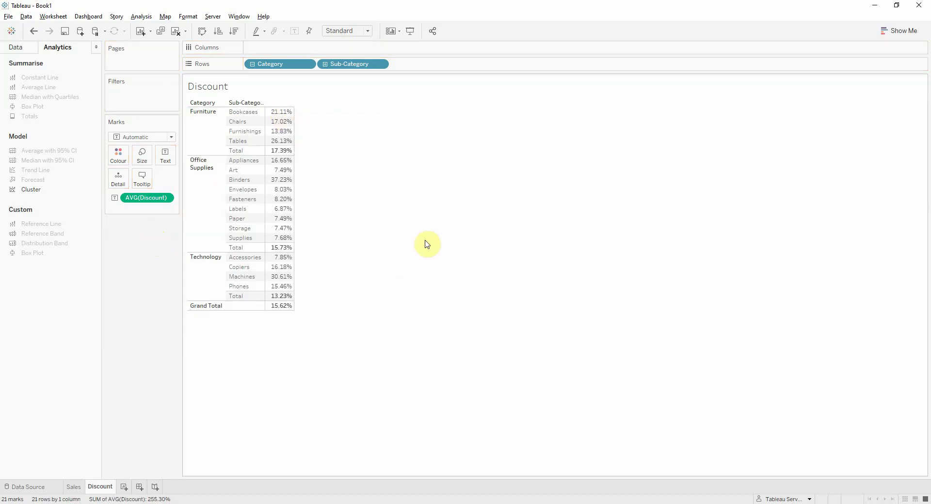
key("ctrl+z")
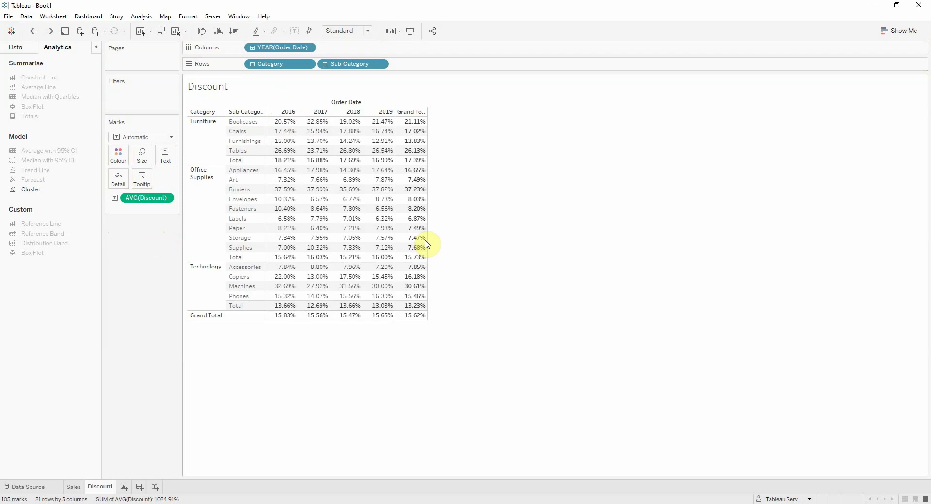
- Switch the Discount totals to Average, giving a 15.07% Grand Total and 19.47% for Furniture
left_click(410, 112)
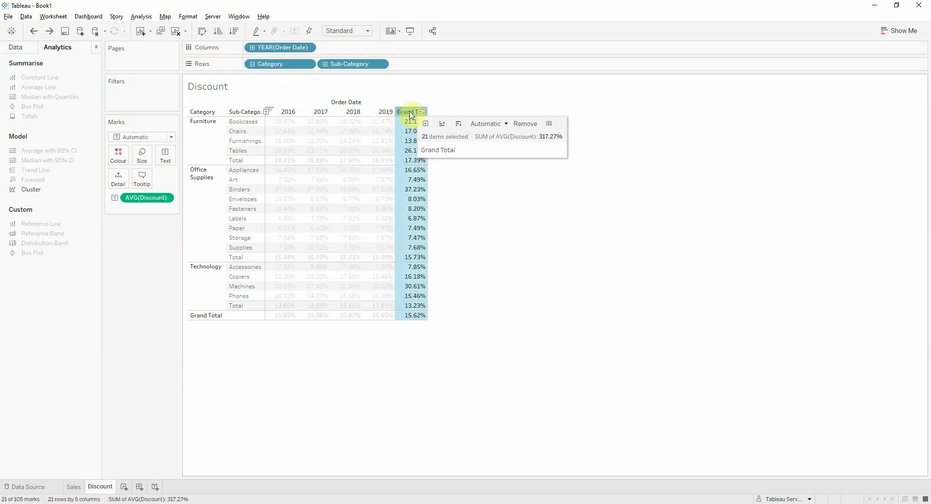
left_click(499, 129)
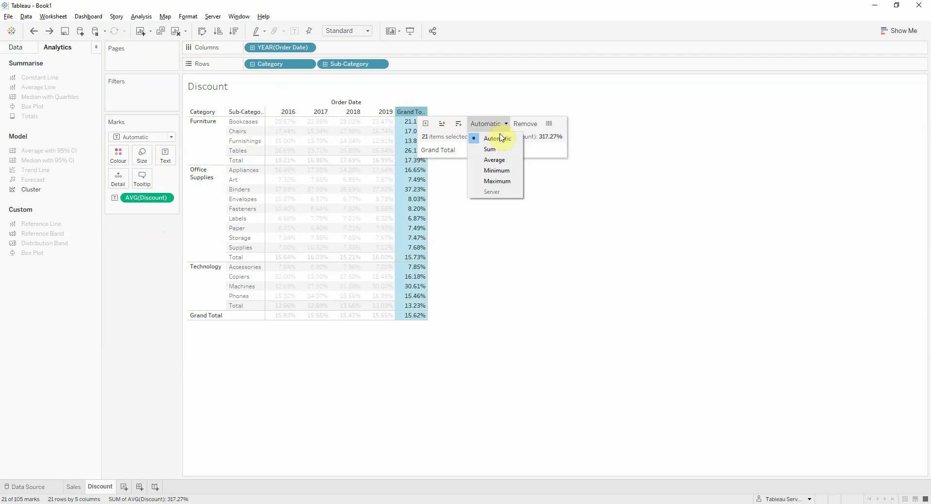
left_click(495, 160)
left_click(457, 136)
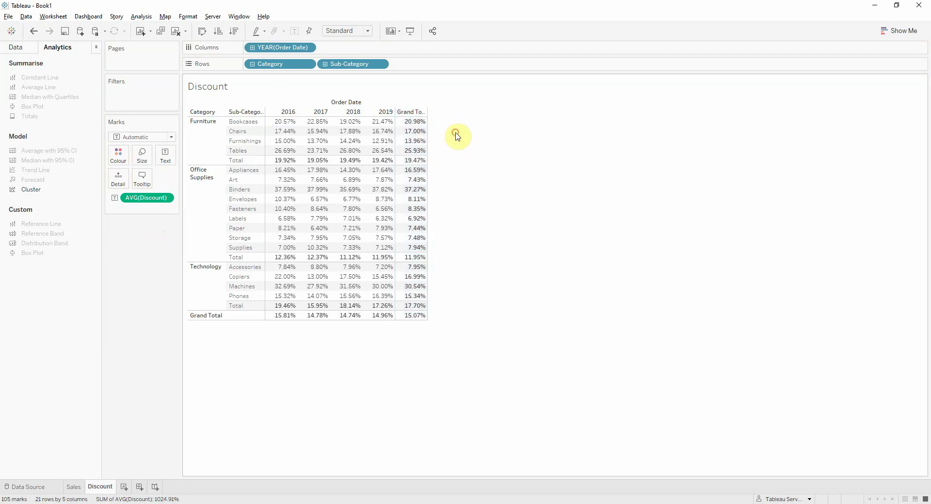